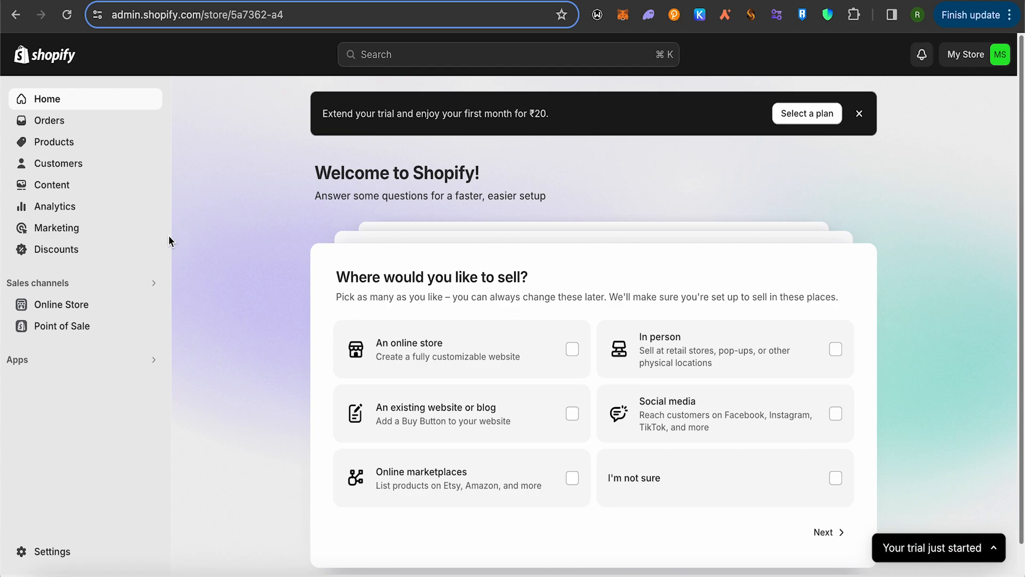
# Start a new Amount off products discount code and generate a random code for it.
pyautogui.click(62, 255)
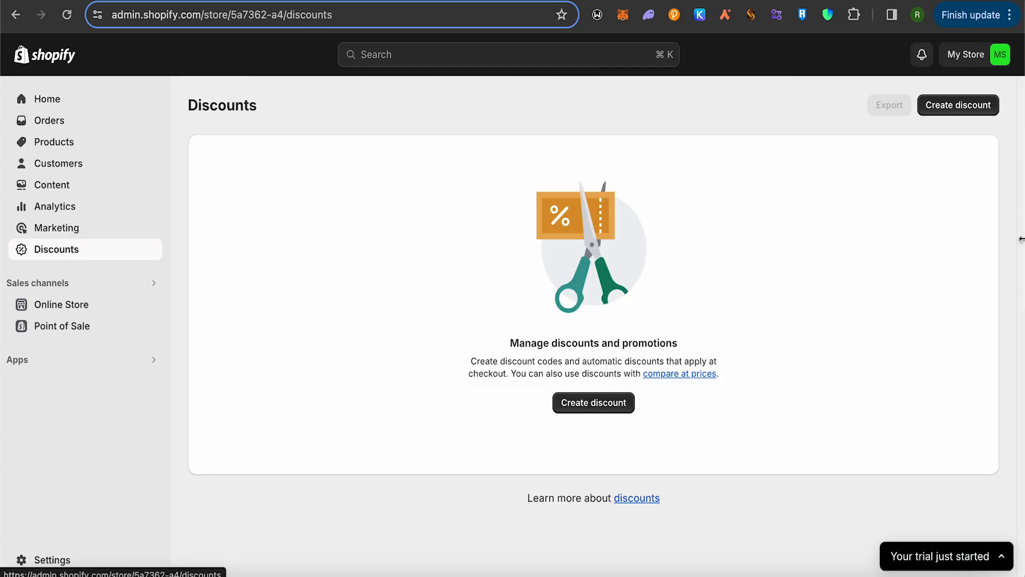
pyautogui.click(963, 109)
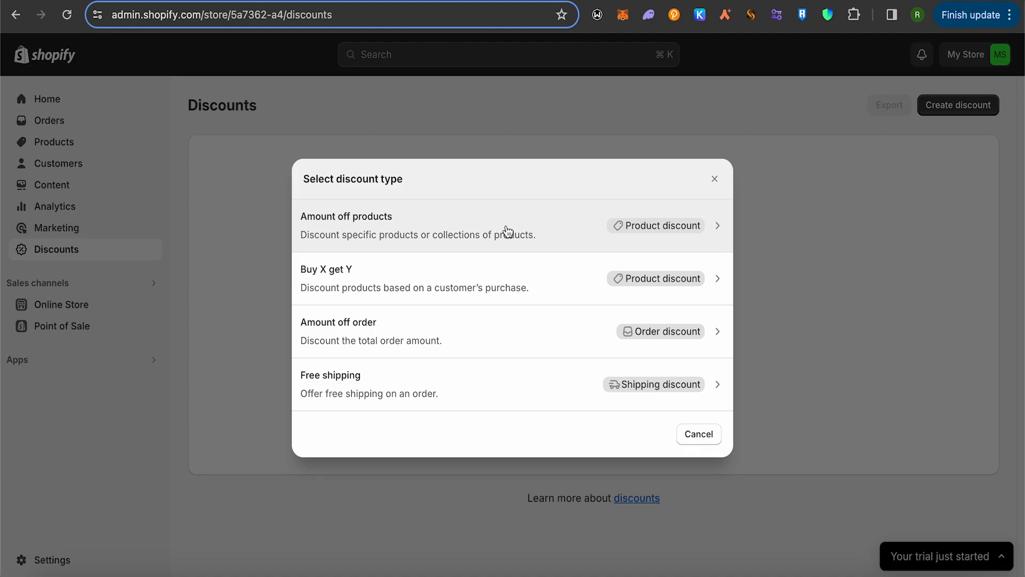
pyautogui.click(559, 229)
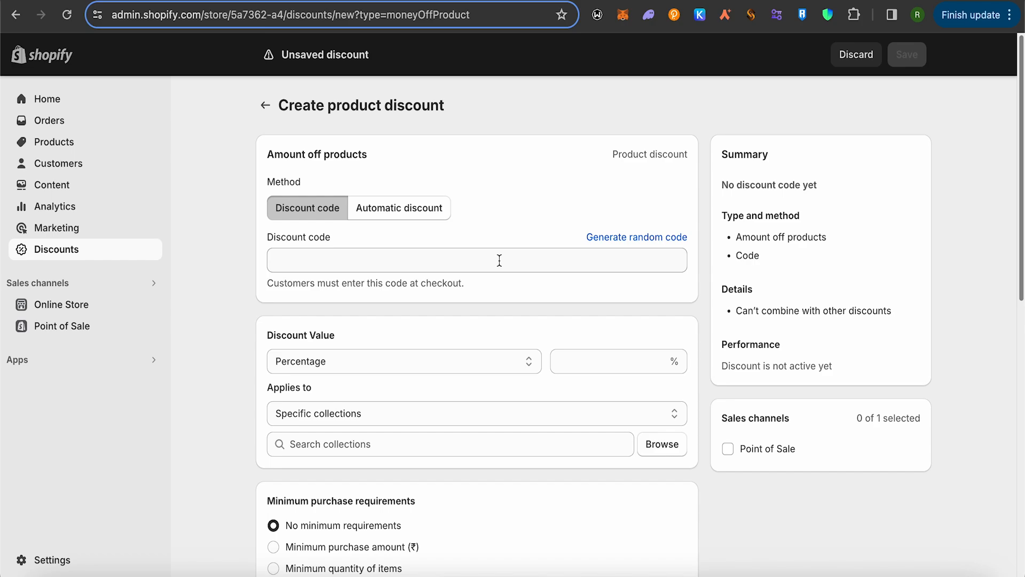
pyautogui.click(618, 237)
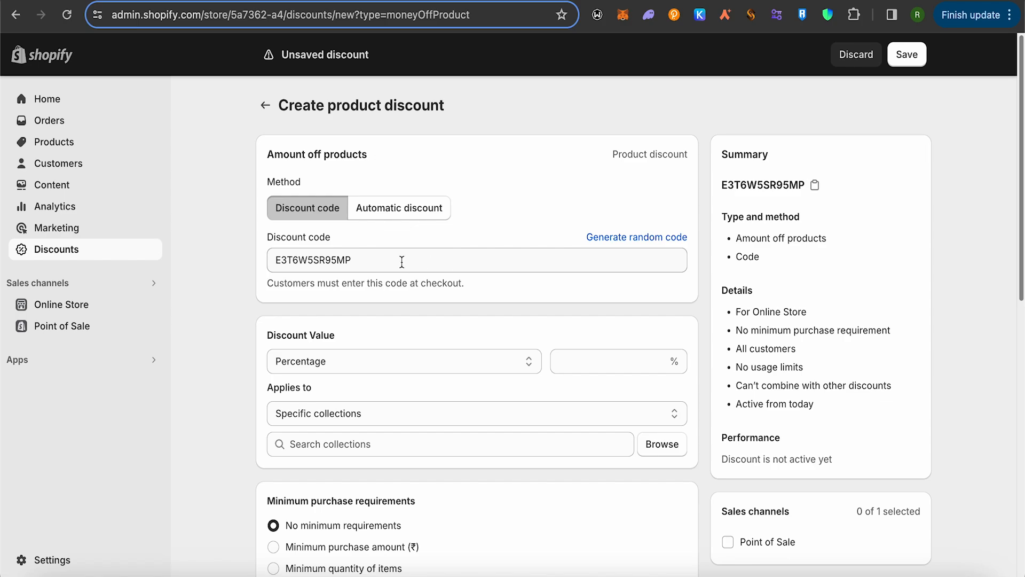
pyautogui.scroll(-2, 416, 264)
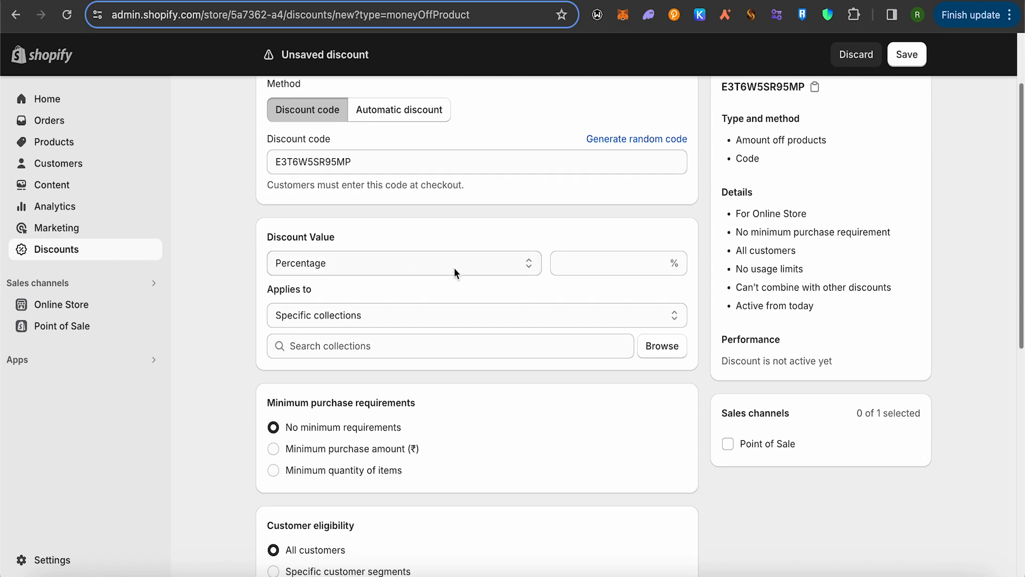
pyautogui.scroll(-1, 455, 271)
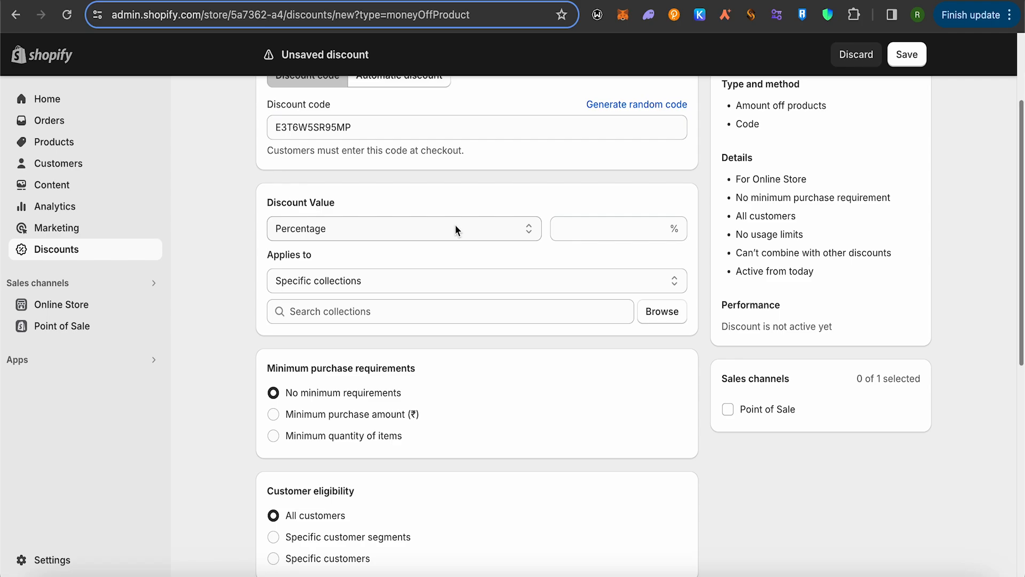
pyautogui.click(469, 229)
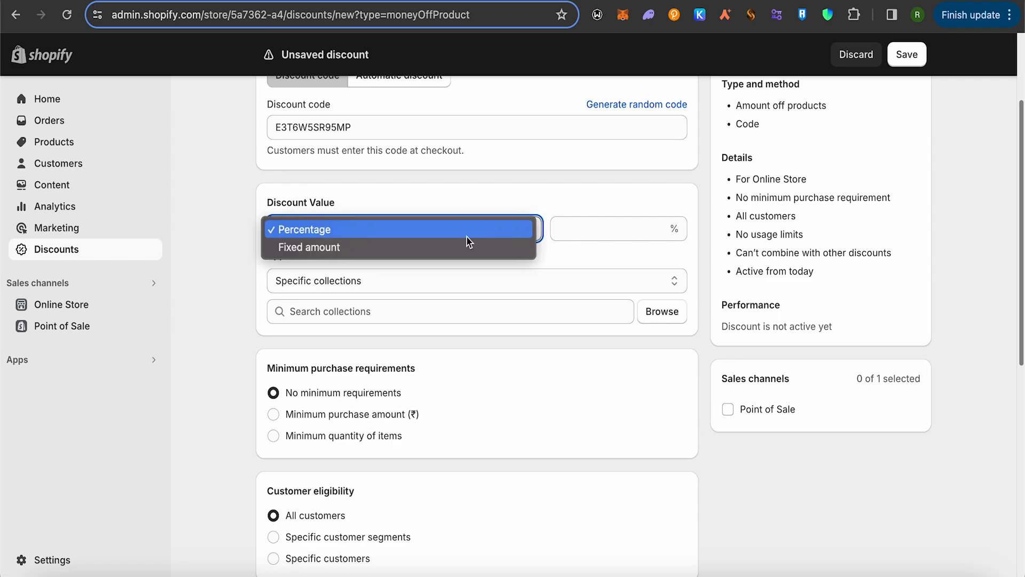
pyautogui.click(430, 249)
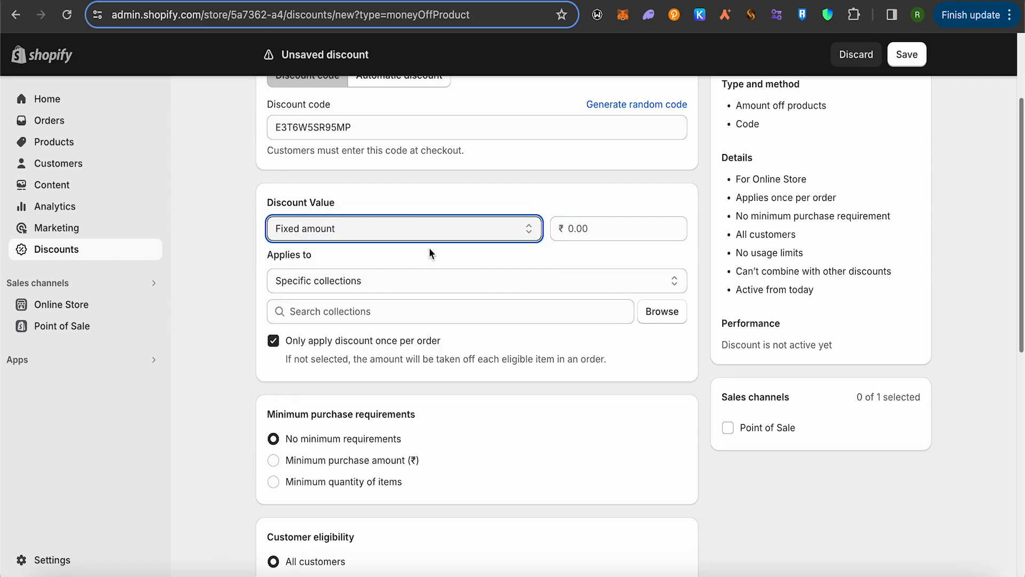
pyautogui.click(462, 232)
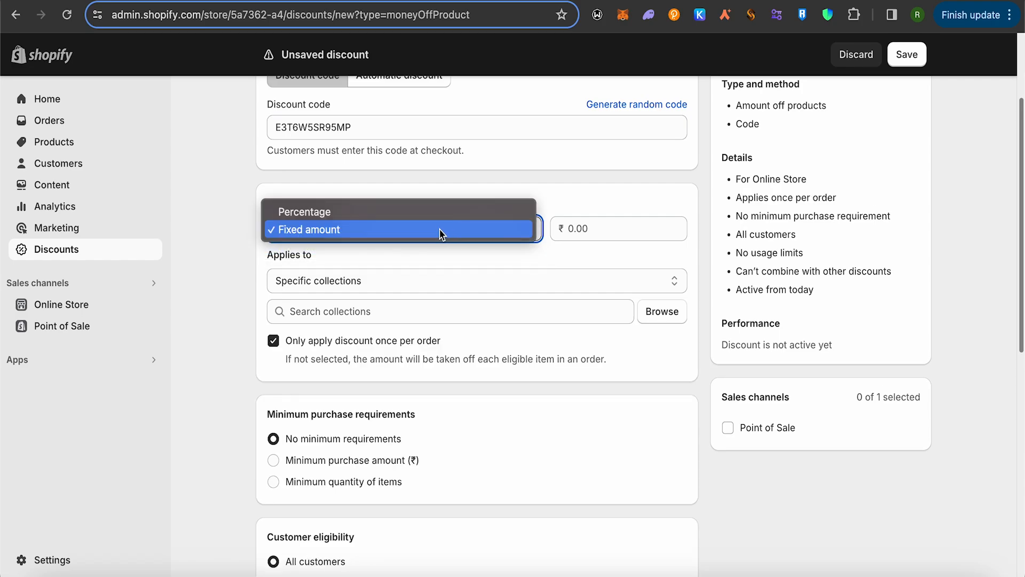
pyautogui.click(358, 212)
# Set the discount value to 1 percent and make it apply to specific products.
pyautogui.click(581, 231)
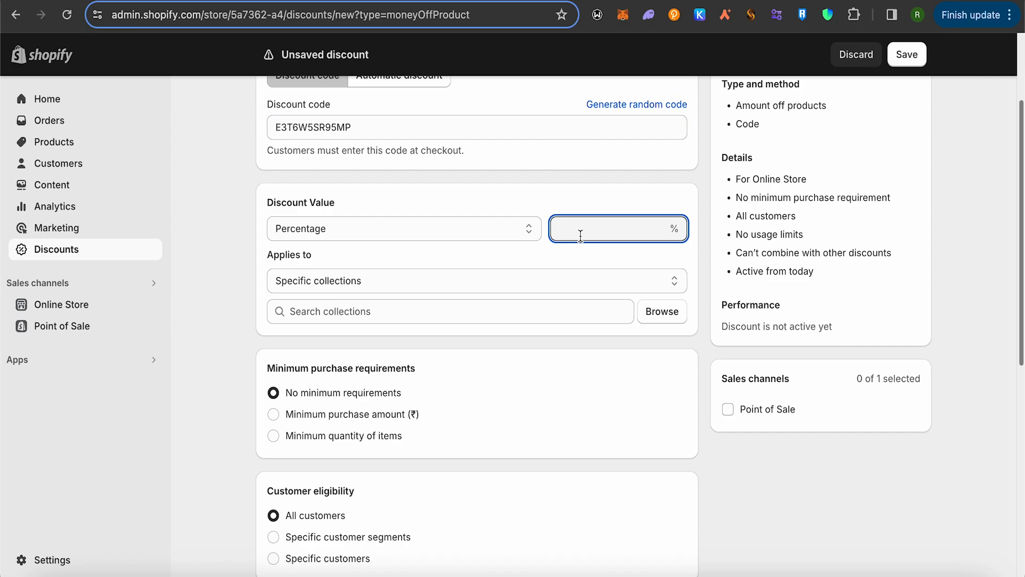
pyautogui.write('1')
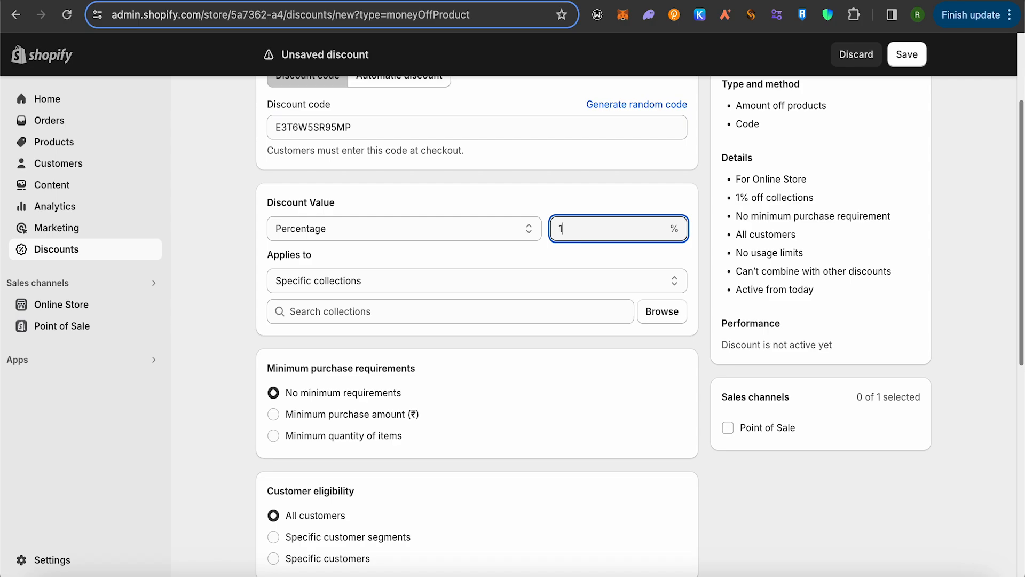
pyautogui.click(427, 286)
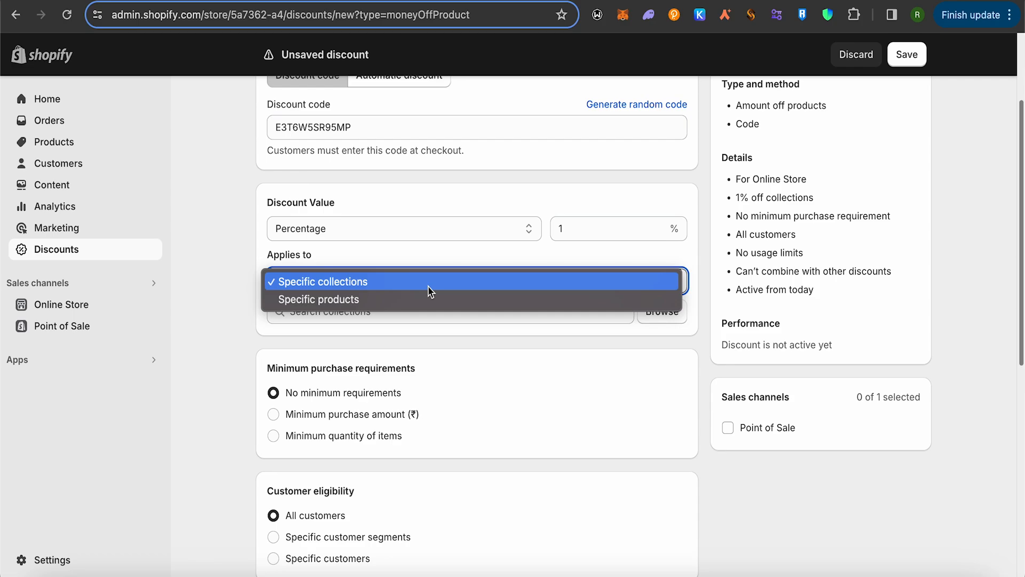
pyautogui.click(382, 328)
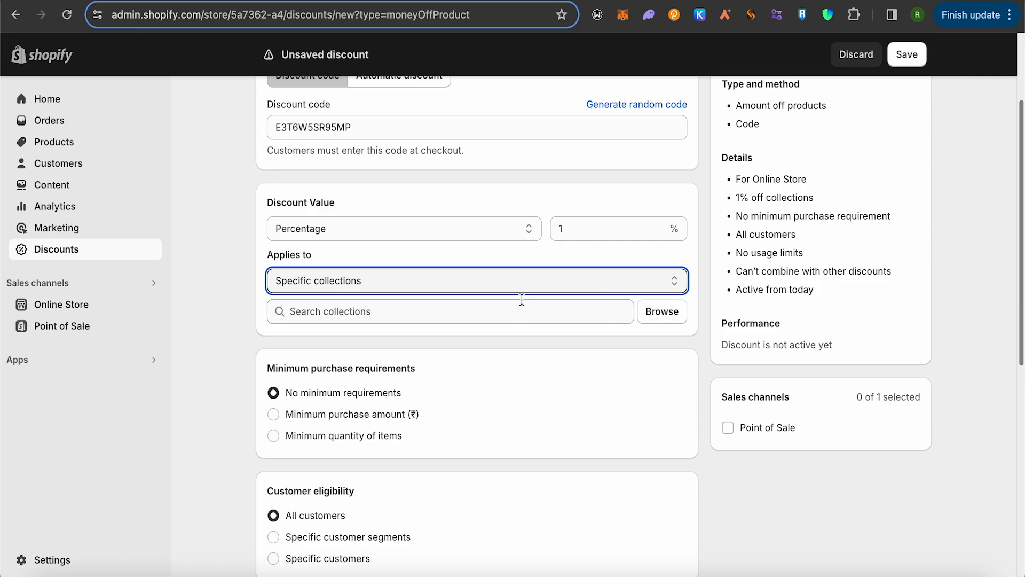
pyautogui.click(448, 280)
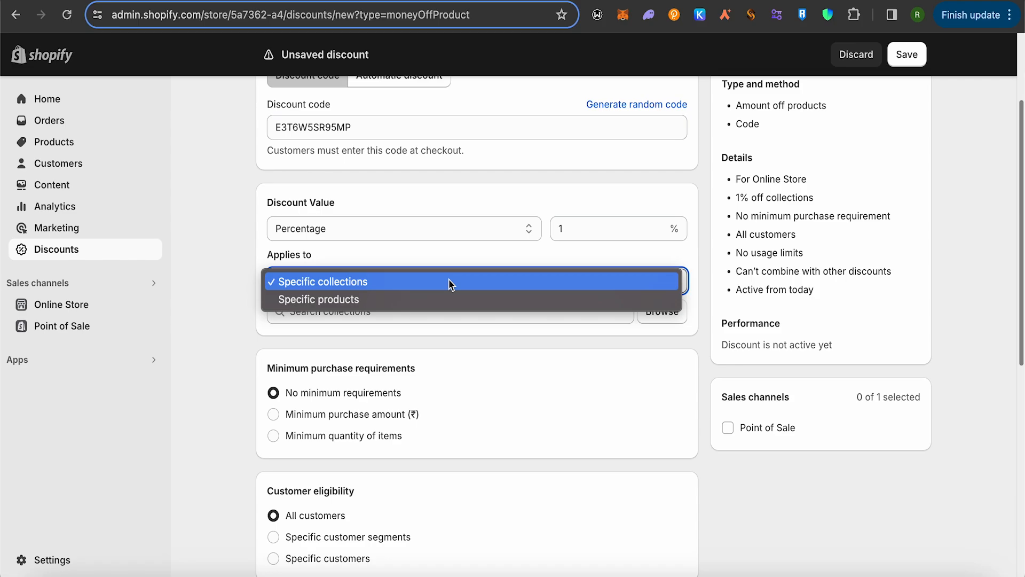
pyautogui.click(419, 296)
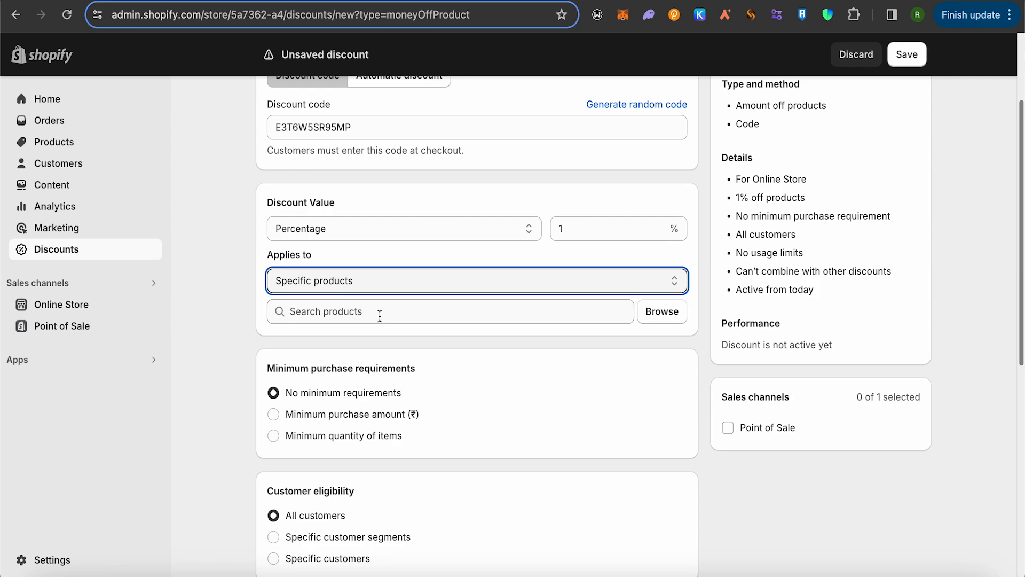
# Set the minimum purchase requirement to a minimum quantity of 3 items.
pyautogui.scroll(-2, 535, 383)
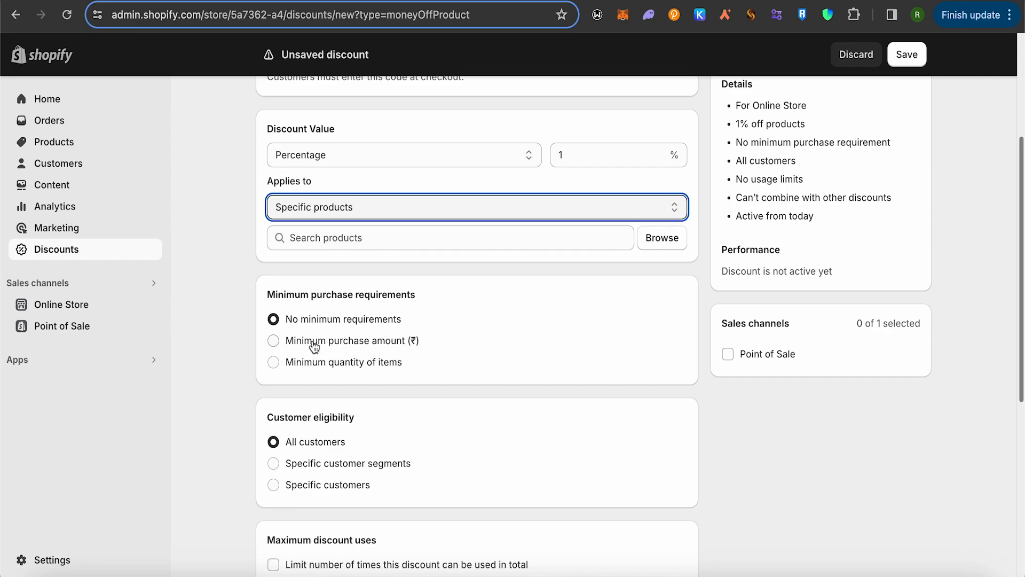
pyautogui.click(273, 340)
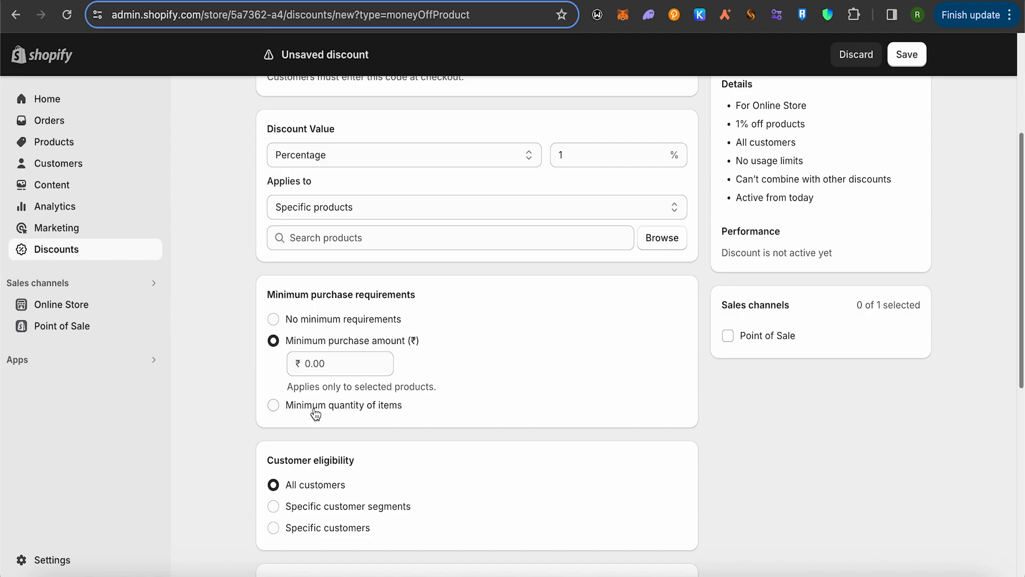
pyautogui.click(295, 406)
pyautogui.click(355, 386)
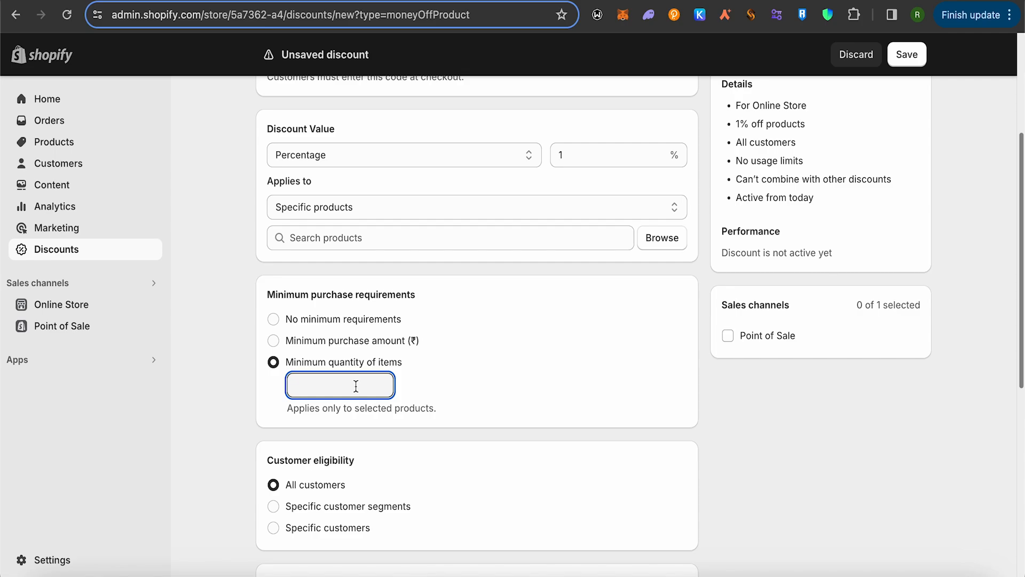
pyautogui.write('3')
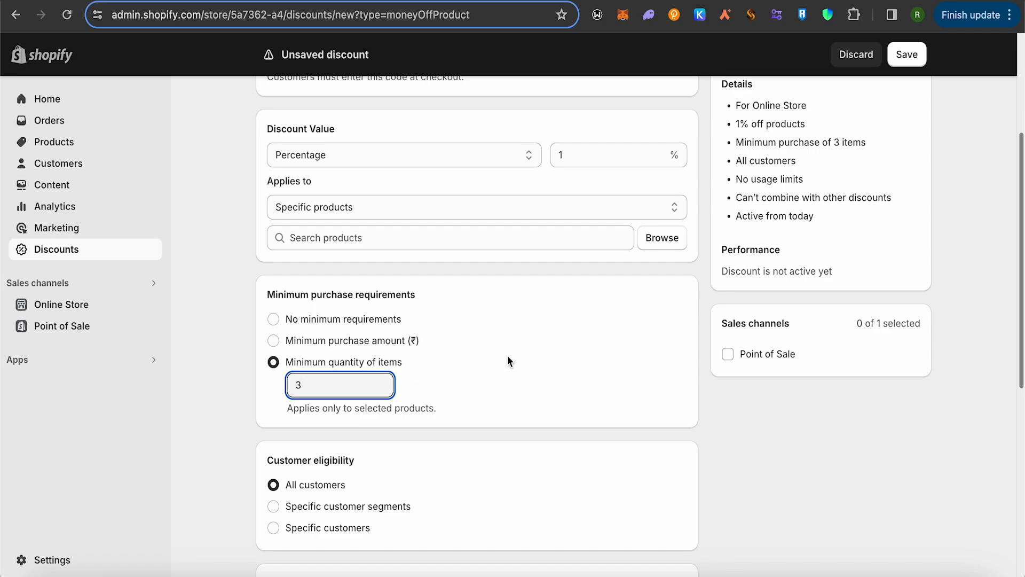
# Limit the number of times the discount can be used in total to 1000, without a per-customer limit.
pyautogui.scroll(4, 510, 355)
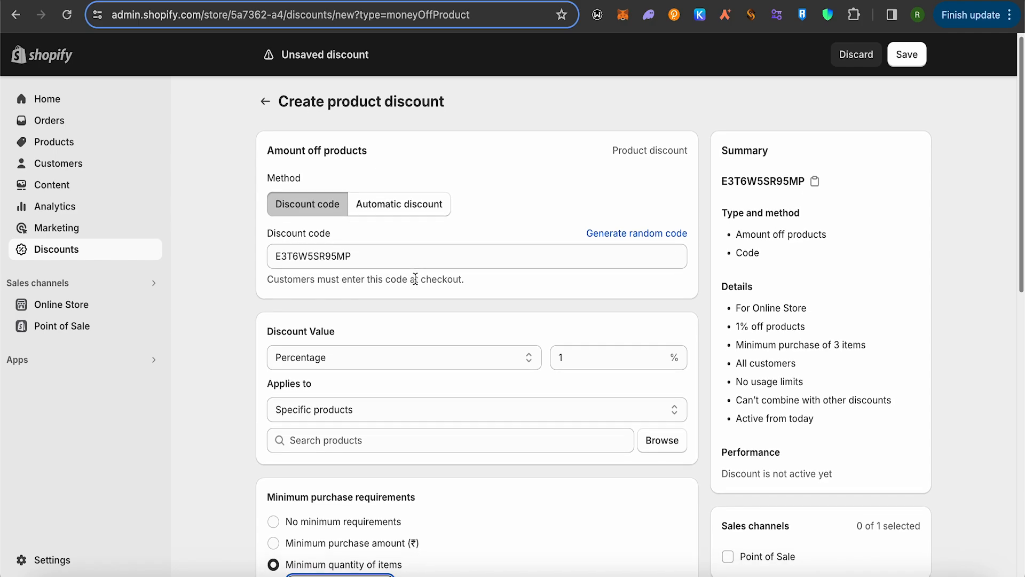
pyautogui.scroll(-6, 444, 305)
pyautogui.scroll(-1, 475, 306)
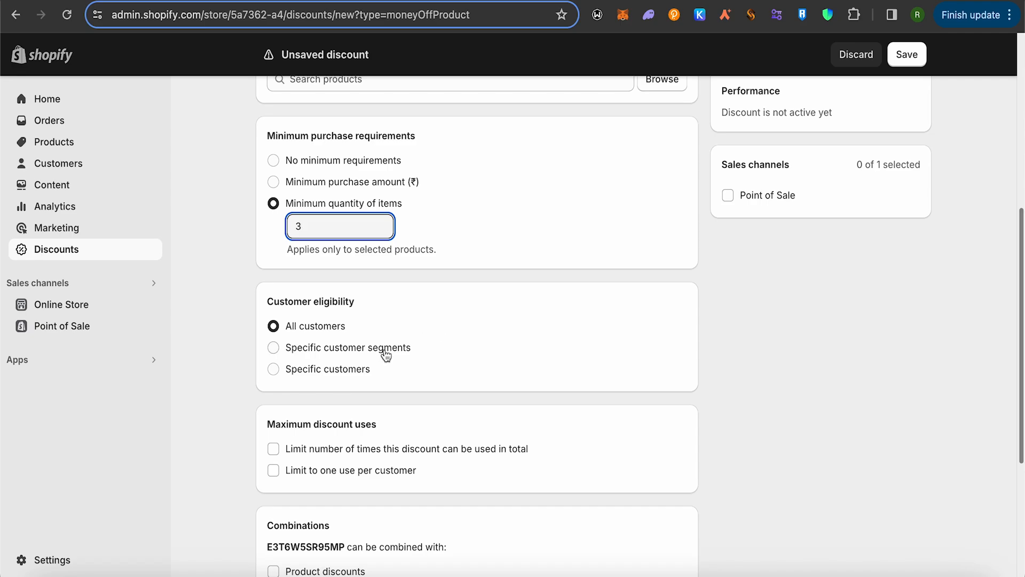
pyautogui.scroll(-2, 392, 352)
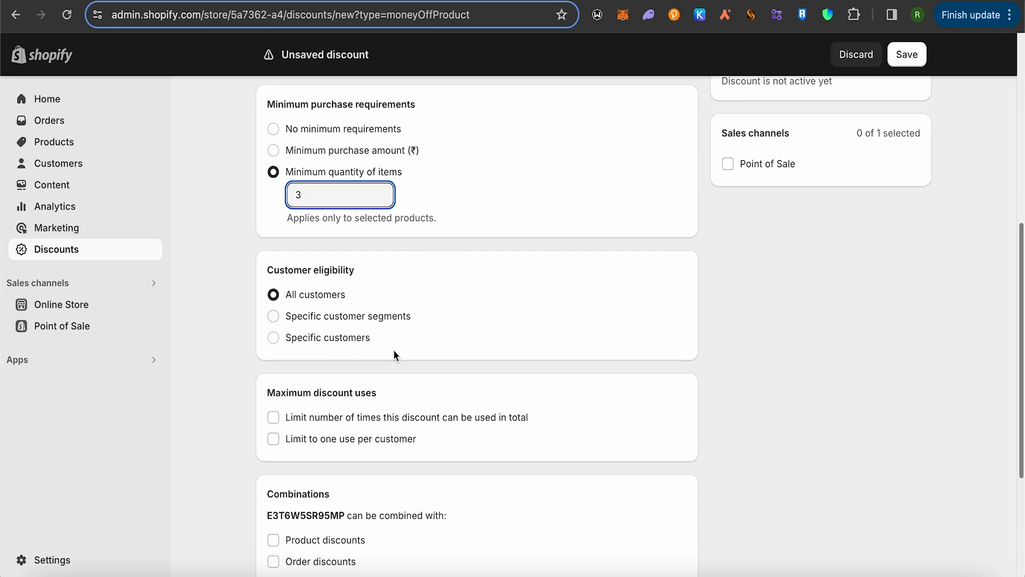
pyautogui.scroll(-3, 455, 353)
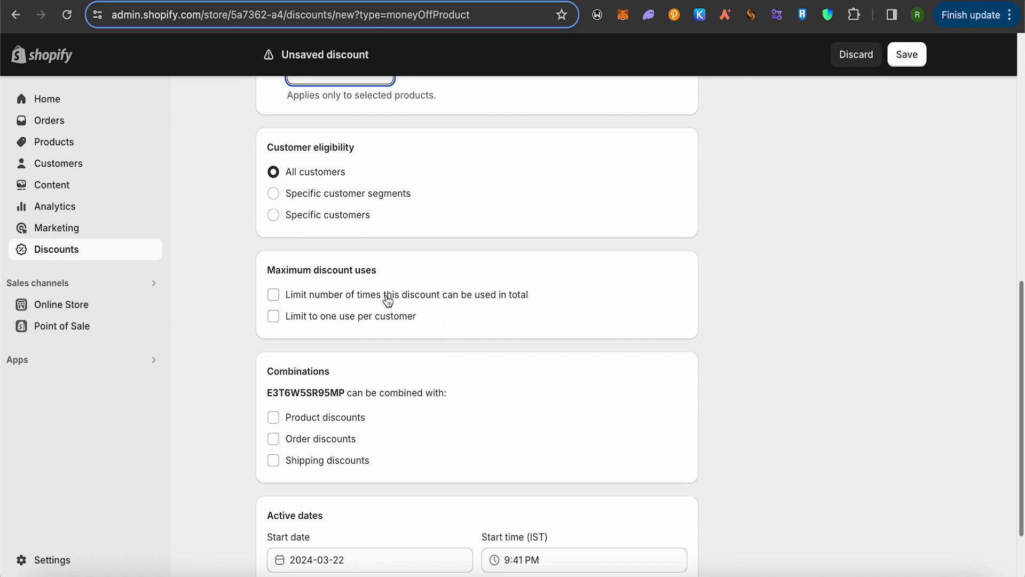
pyautogui.click(449, 318)
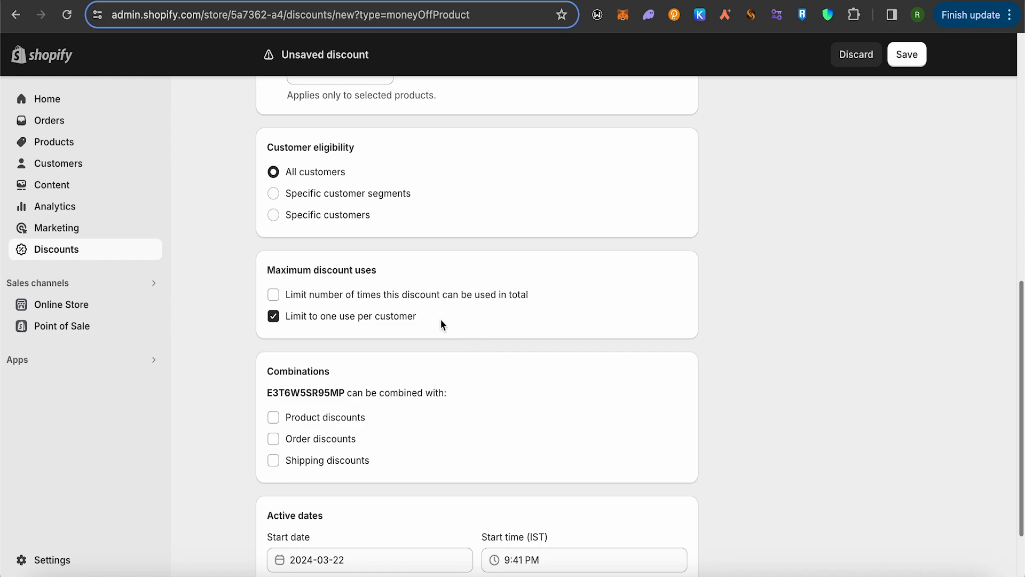
pyautogui.click(281, 300)
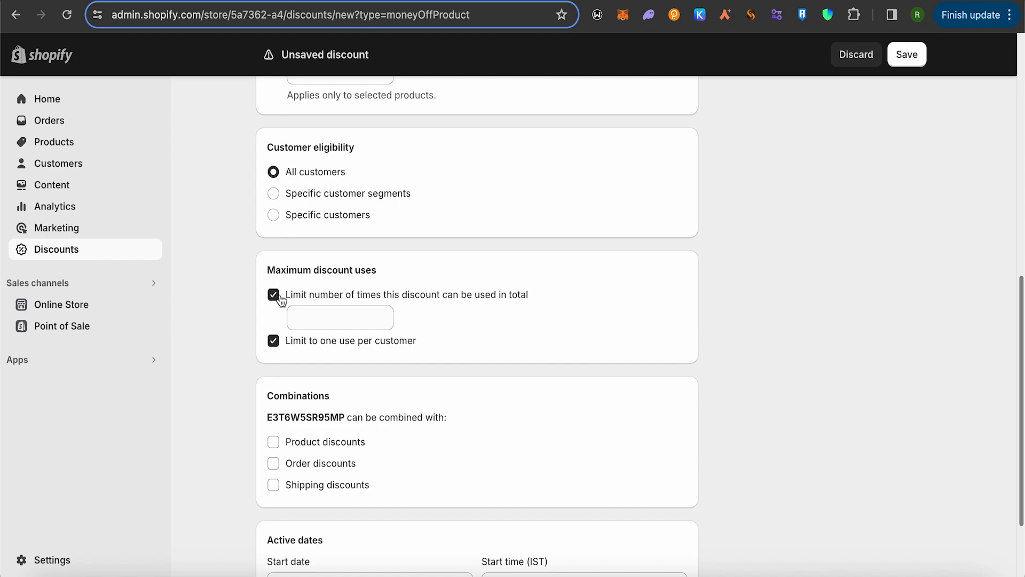
pyautogui.click(275, 343)
pyautogui.click(351, 319)
pyautogui.write('1000')
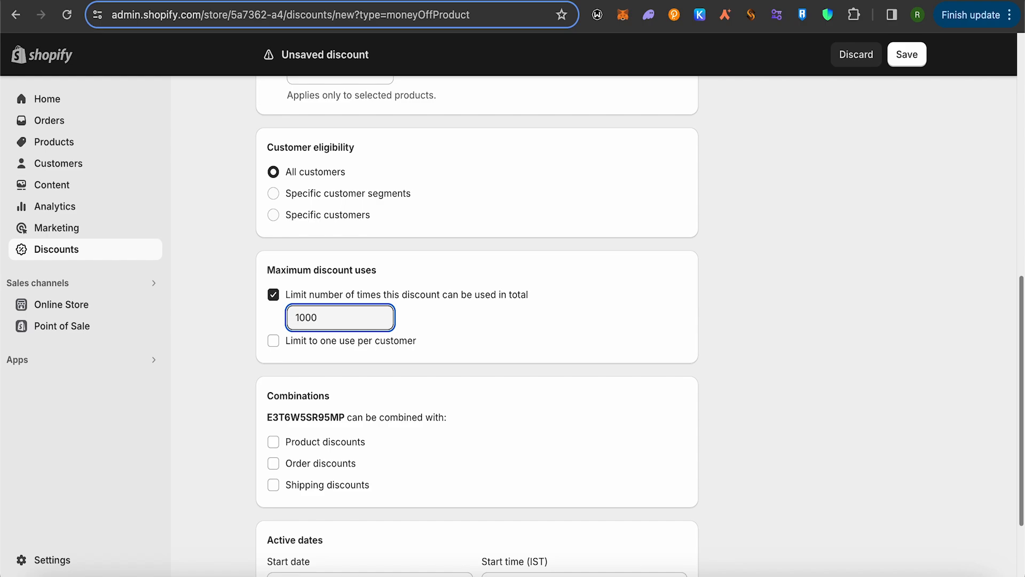
# Review the active dates and the discount summary.
pyautogui.scroll(-3, 372, 323)
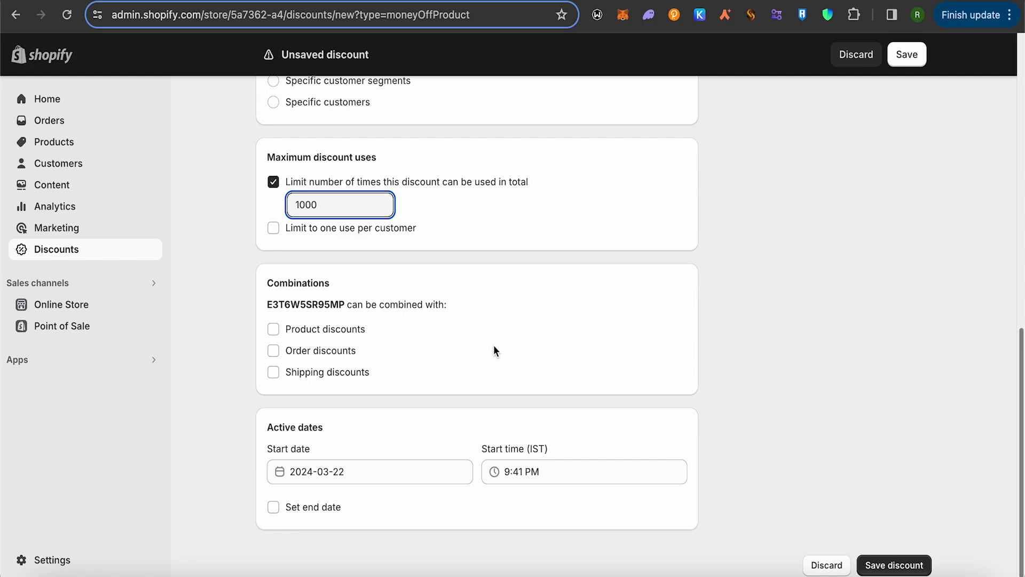
pyautogui.scroll(-1, 494, 350)
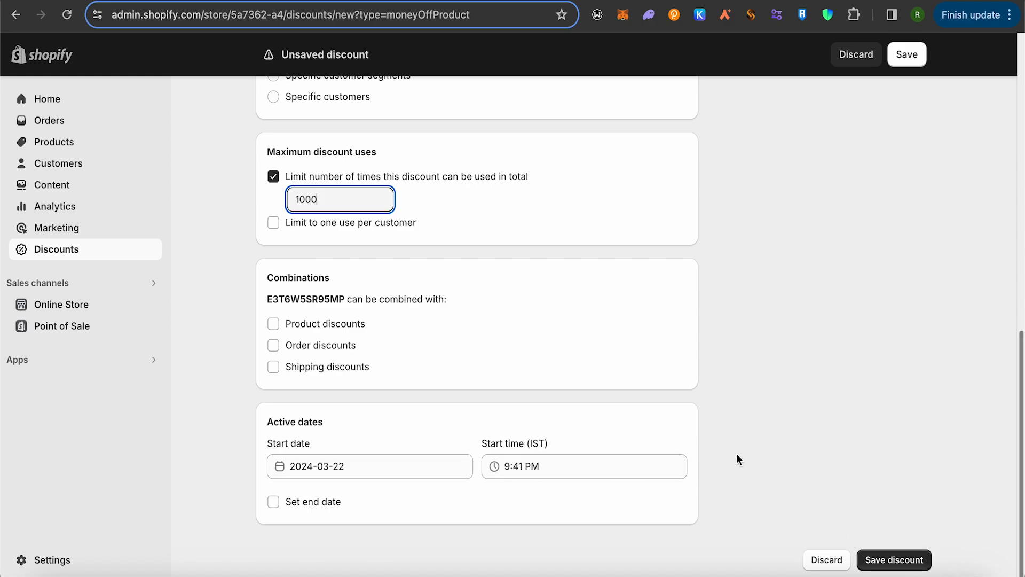
pyautogui.scroll(15, 744, 448)
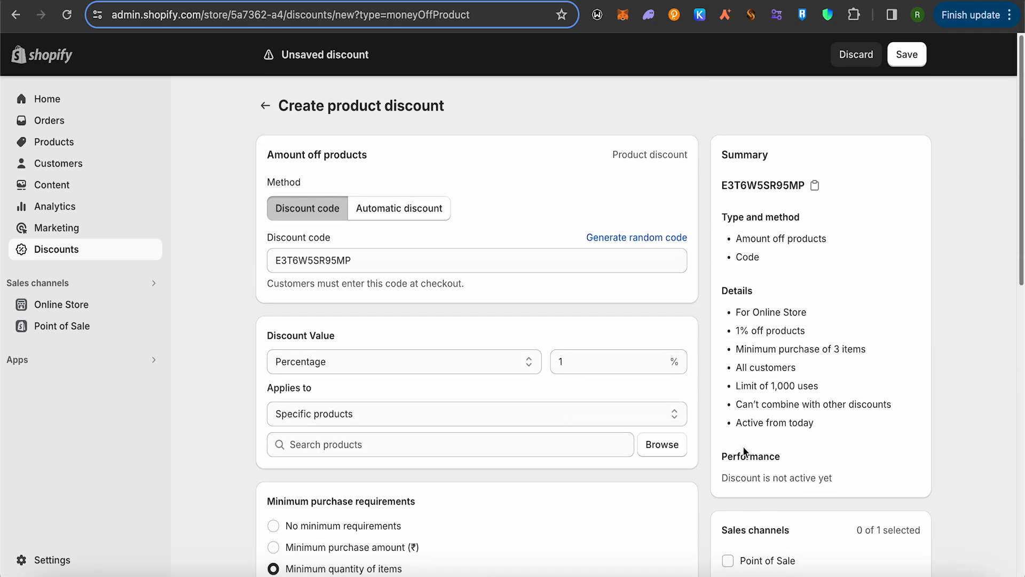